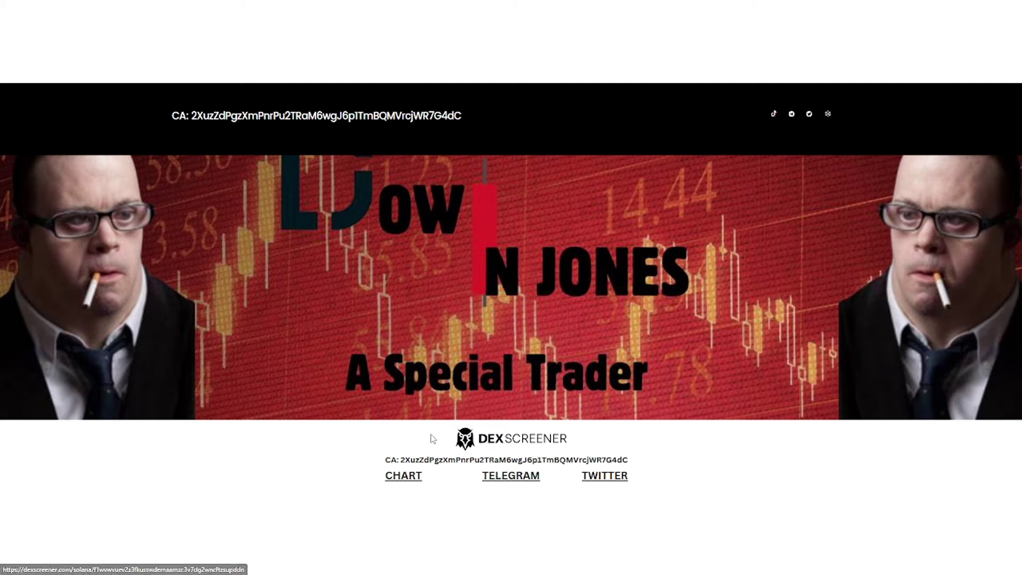
Switch the DJI/SOL chart to 5-minute candles and pan it to the 03:00–10:30 range.
drag(434, 438, 616, 440)
click(638, 435)
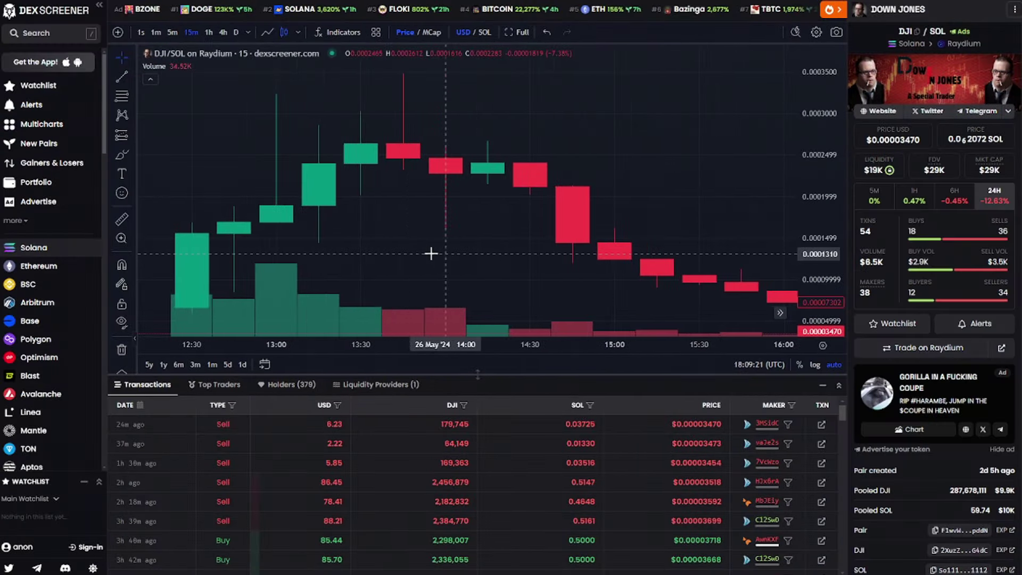
scroll(432, 254, up, 2)
drag(433, 256, 625, 253)
scroll(430, 206, up, 2)
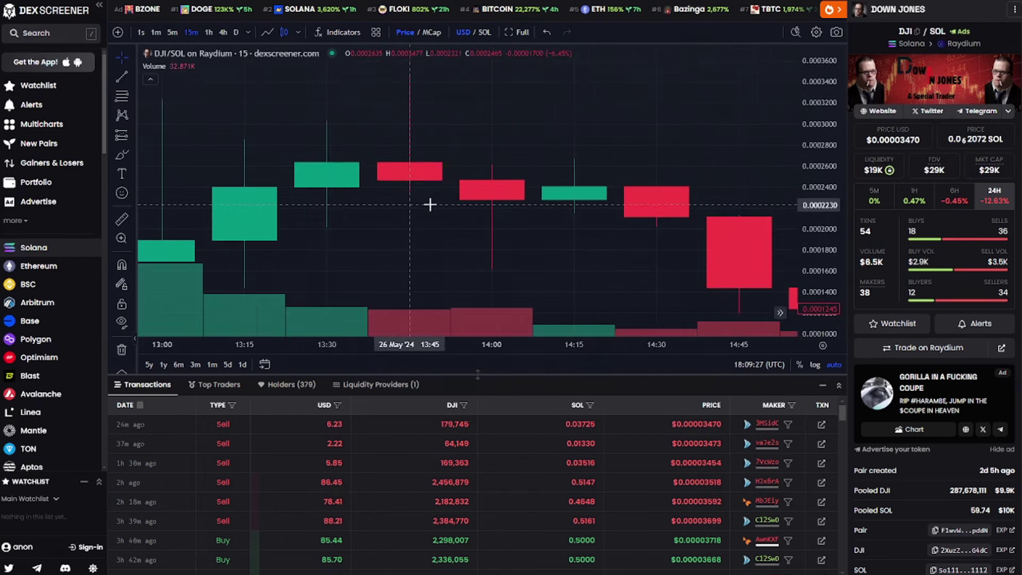
drag(459, 209, 295, 222)
scroll(413, 210, down, 2)
scroll(459, 180, down, 2)
scroll(458, 184, down, 2)
scroll(459, 183, up, 2)
scroll(464, 187, up, 2)
mouse_move(463, 187)
mouse_down()
mouse_move(308, 183)
mouse_move(485, 200)
mouse_up()
scroll(295, 186, up, 1)
click(165, 33)
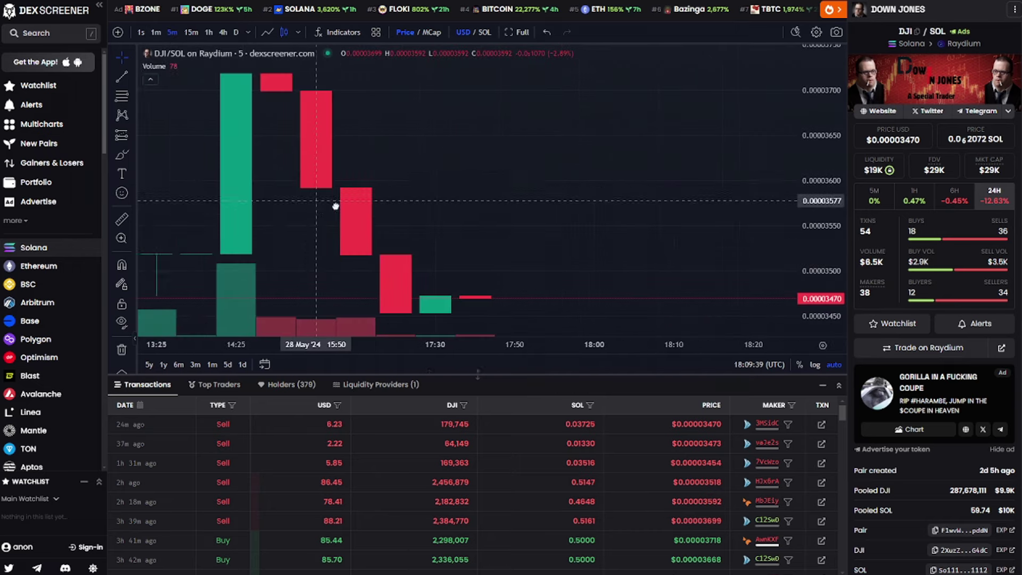
scroll(377, 217, up, 2)
scroll(404, 176, up, 2)
scroll(404, 176, down, 3)
mouse_move(406, 171)
mouse_down()
mouse_move(616, 171)
mouse_move(410, 167)
mouse_up()
scroll(298, 155, up, 2)
mouse_move(298, 156)
mouse_down()
mouse_move(541, 178)
mouse_move(293, 188)
mouse_move(819, 172)
mouse_up()
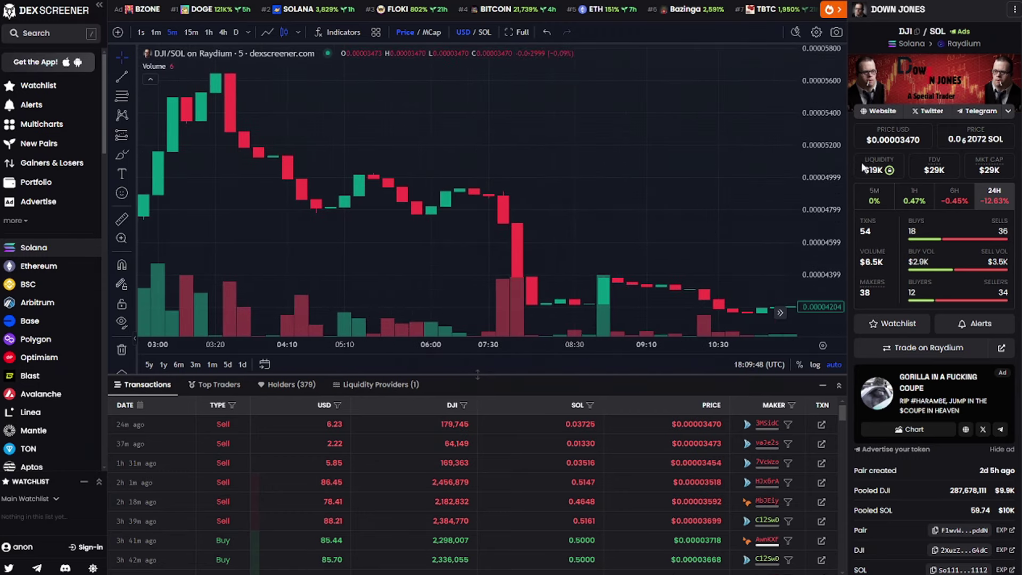
scroll(995, 114, down, 4)
scroll(1009, 116, down, 2)
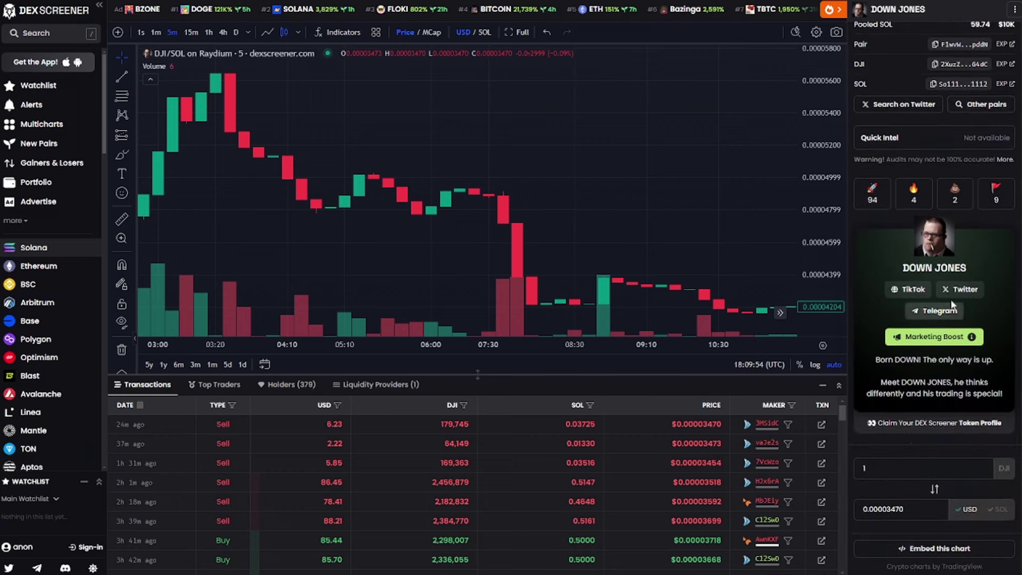
scroll(1000, 325, up, 2)
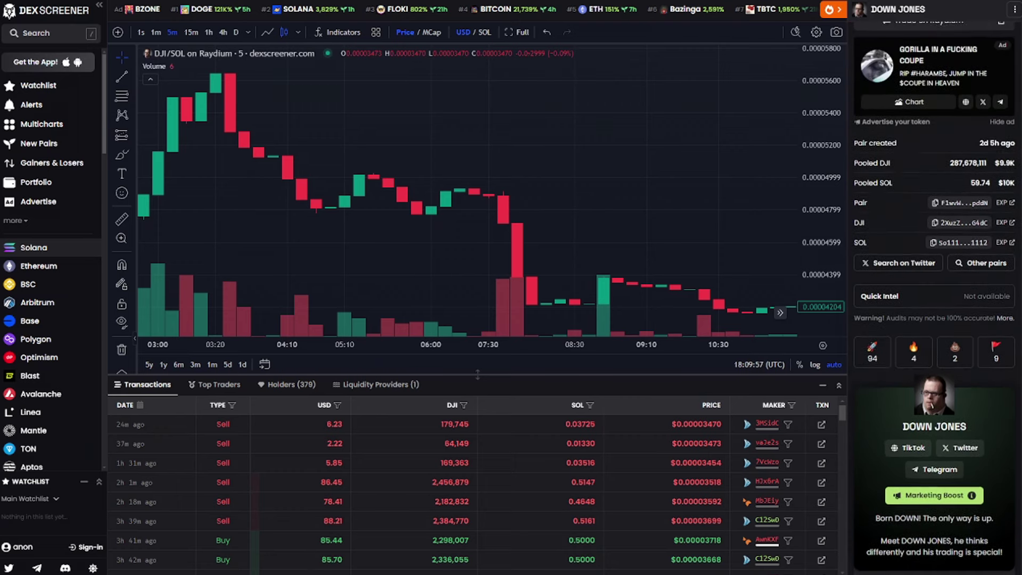
scroll(1000, 325, up, 1)
scroll(934, 295, up, 2)
scroll(934, 296, up, 1)
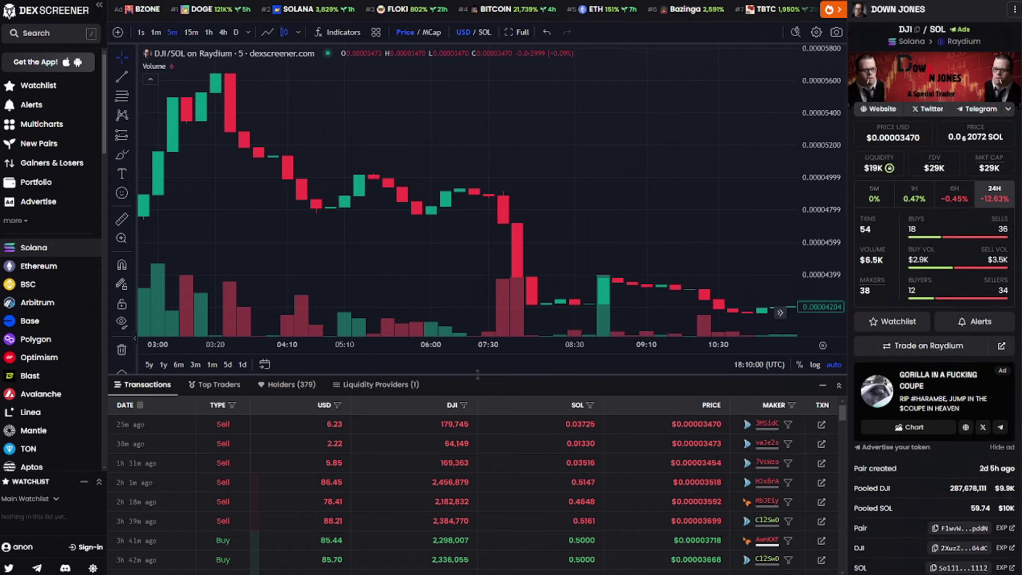
scroll(934, 296, down, 1)
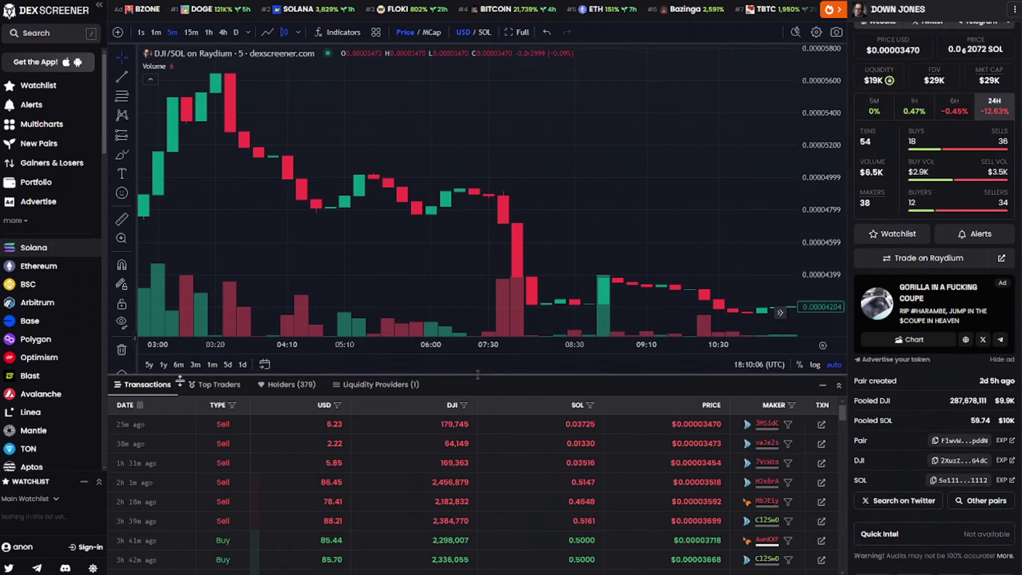
click(215, 384)
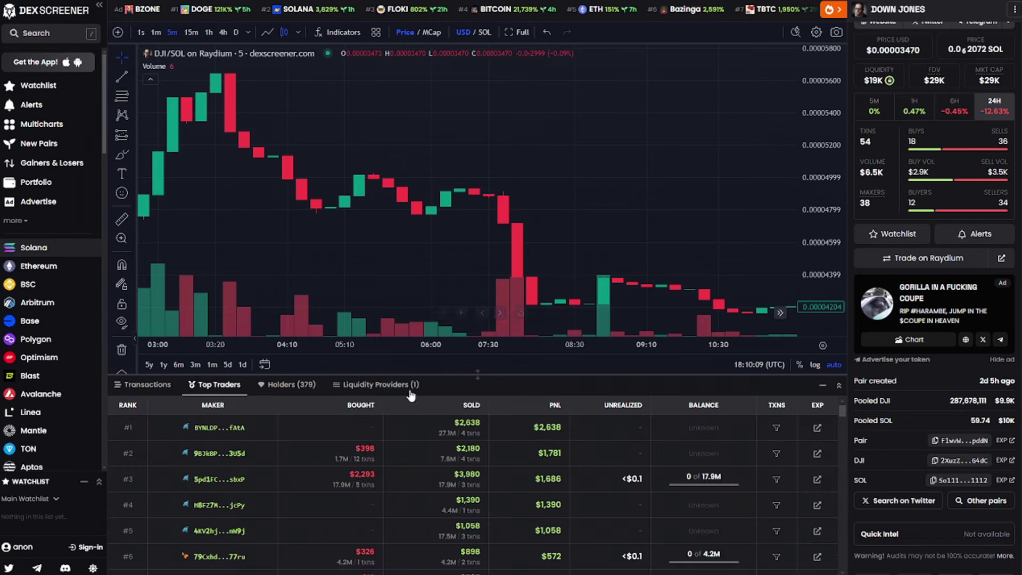
click(293, 386)
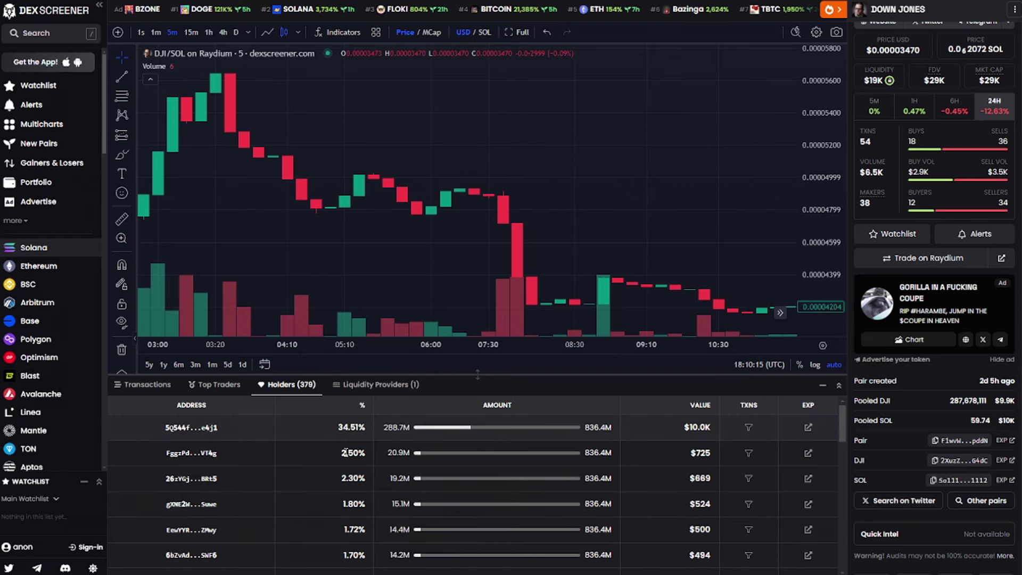
click(132, 386)
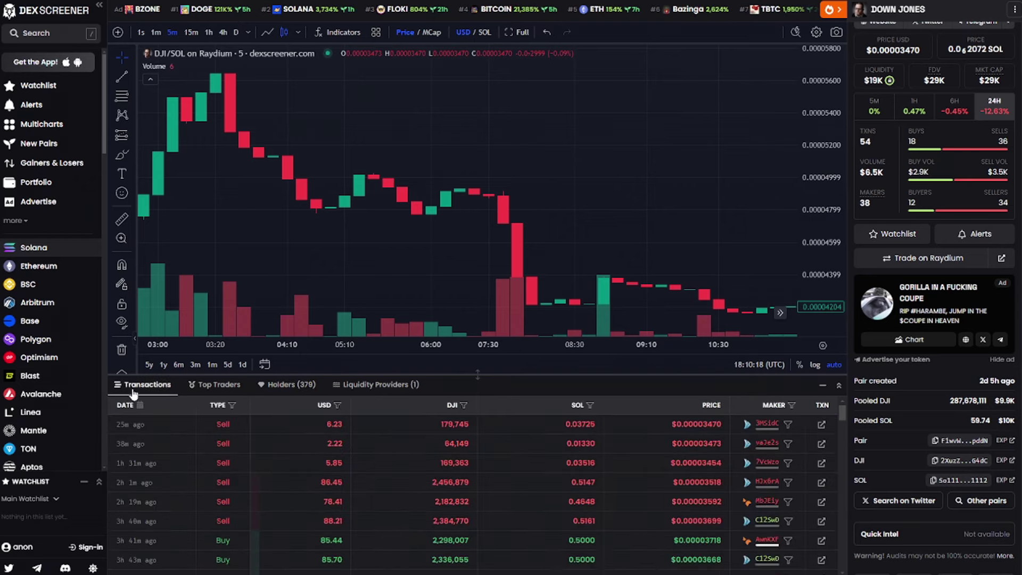
scroll(252, 456, down, 5)
scroll(252, 453, down, 3)
scroll(252, 452, down, 3)
scroll(252, 452, down, 3)
scroll(252, 451, down, 3)
scroll(252, 451, down, 3)
scroll(252, 449, down, 3)
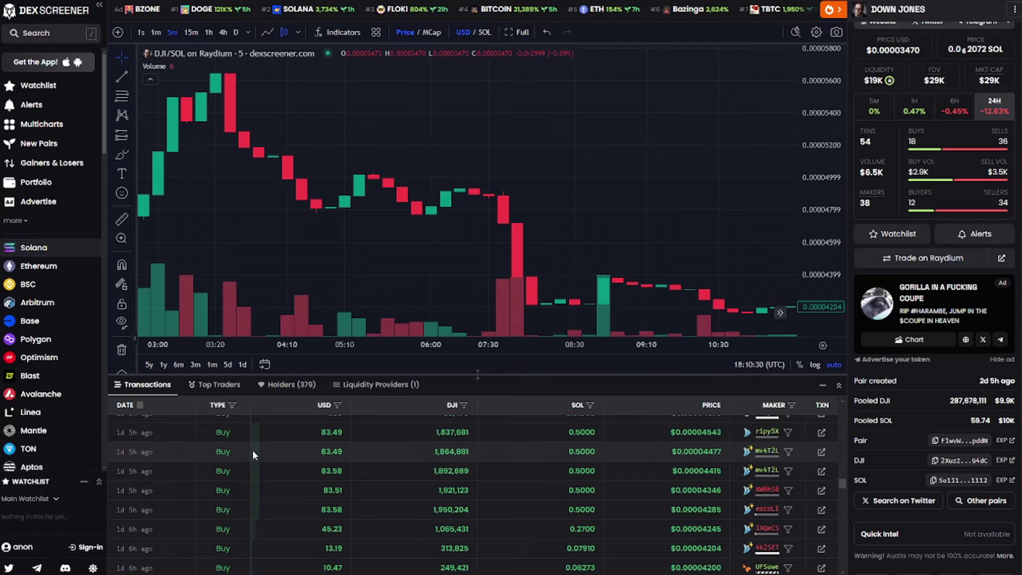
scroll(252, 451, up, 5)
scroll(252, 451, up, 5)
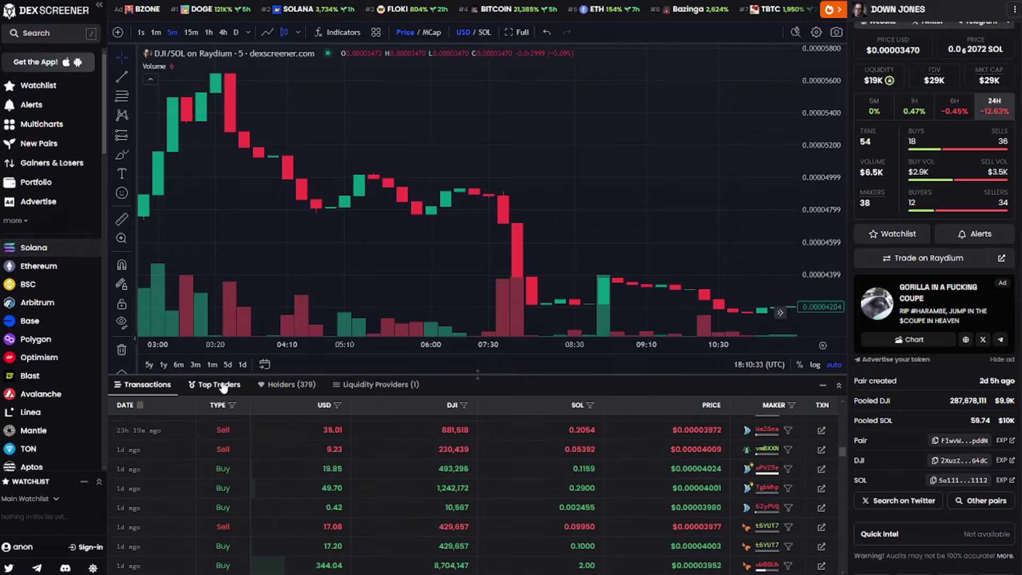